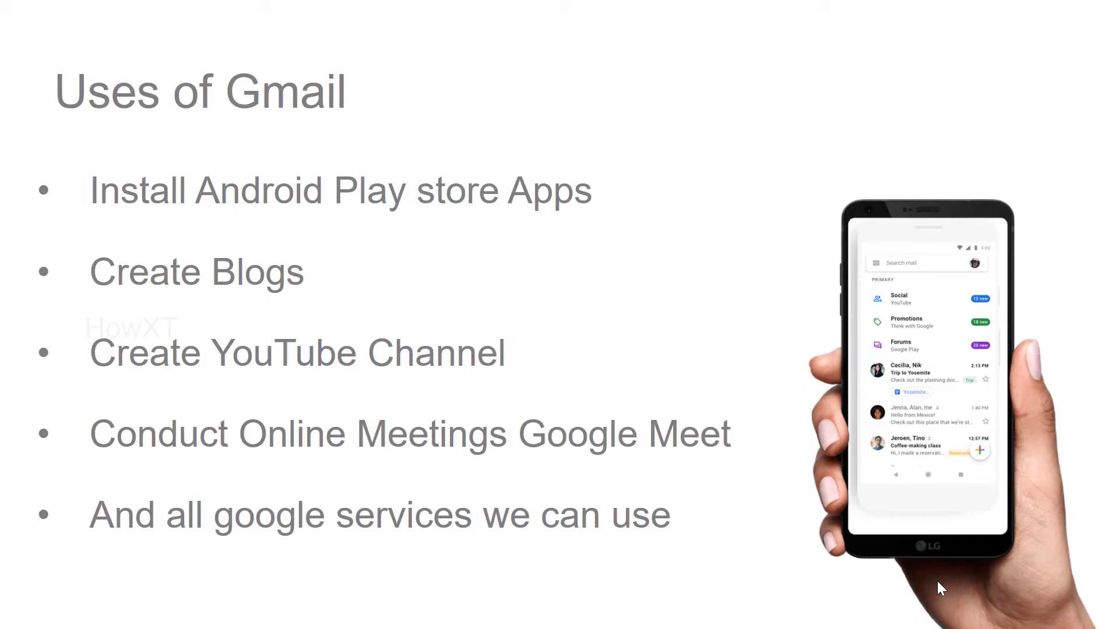
# Advance the presentation past 'Uses of Gmail' to the Google app icons slide.
pyautogui.click(938, 582)
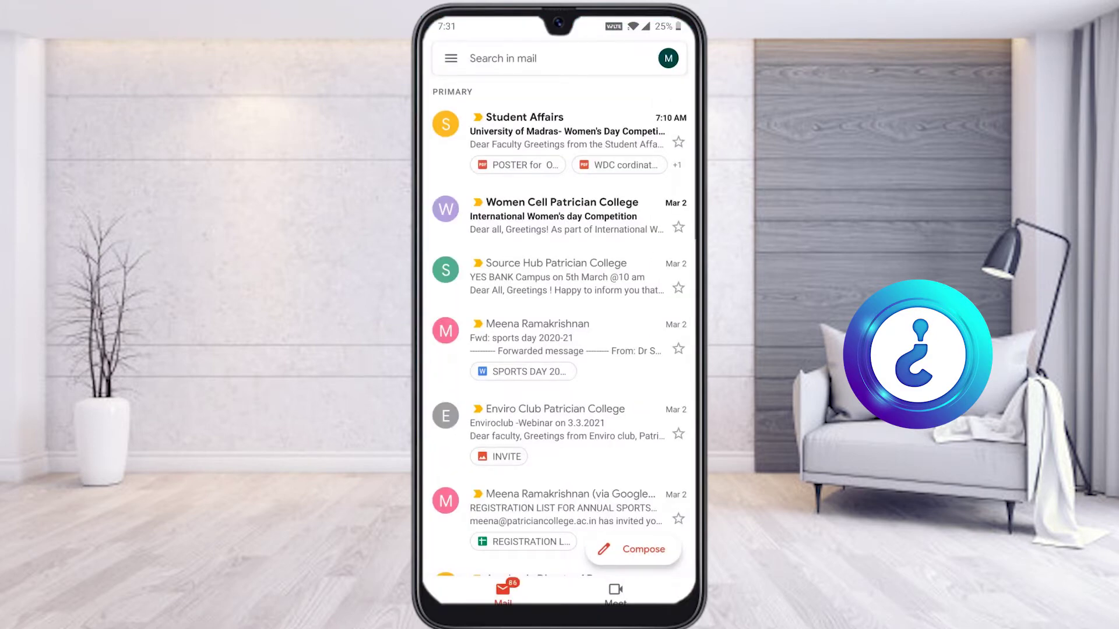
# Check the signed-in accounts list in Gmail, dismiss it, and go to the home screen.
pyautogui.click(668, 59)
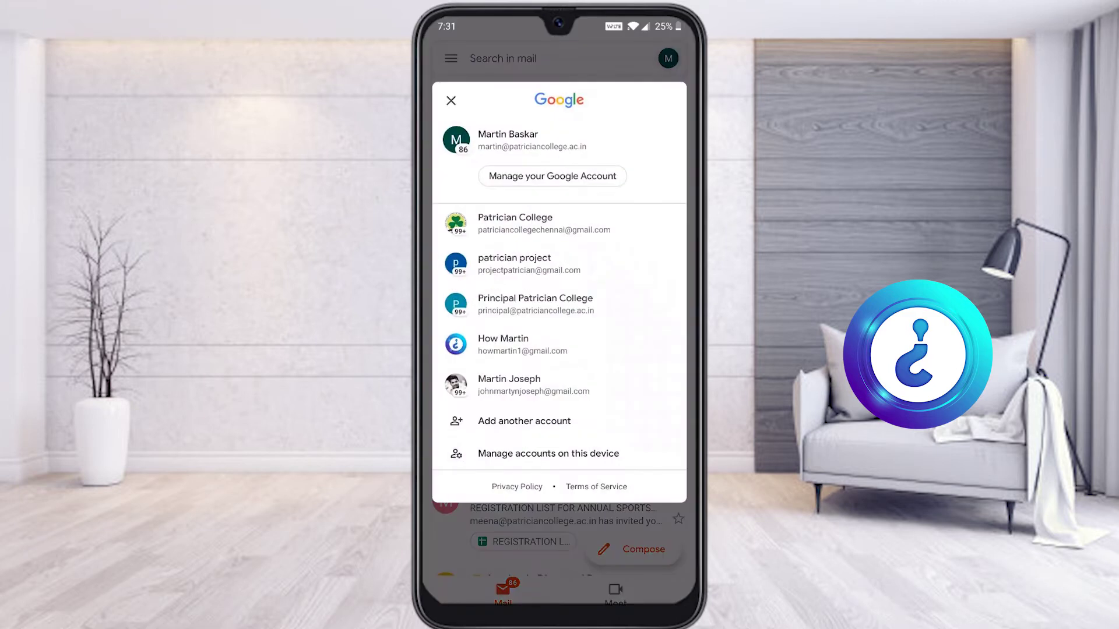
pyautogui.press('Escape')
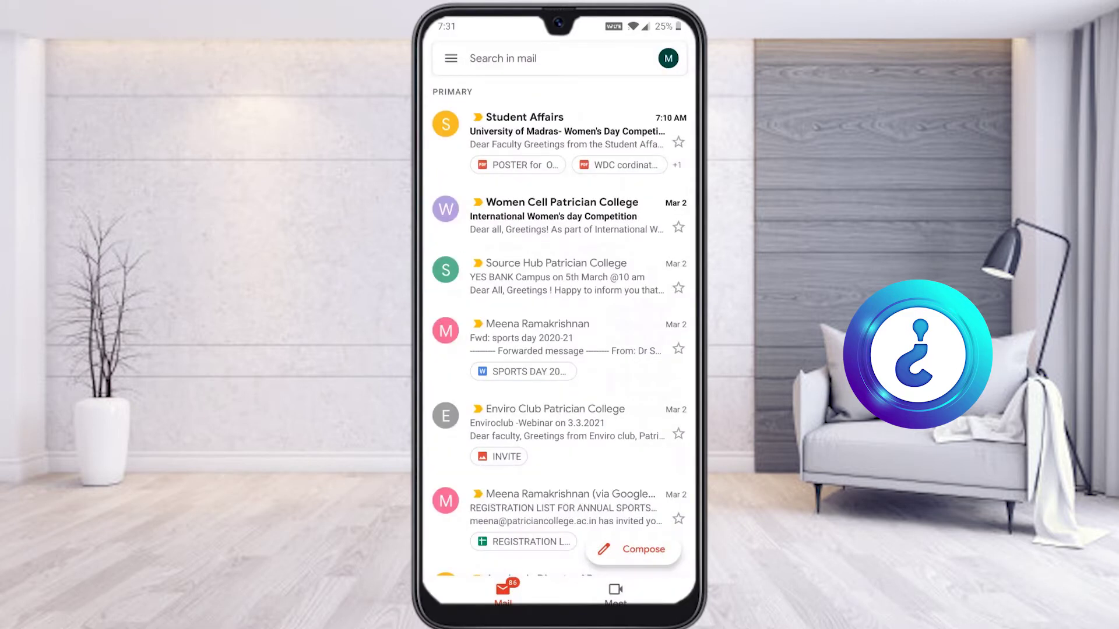
pyautogui.press('Home')
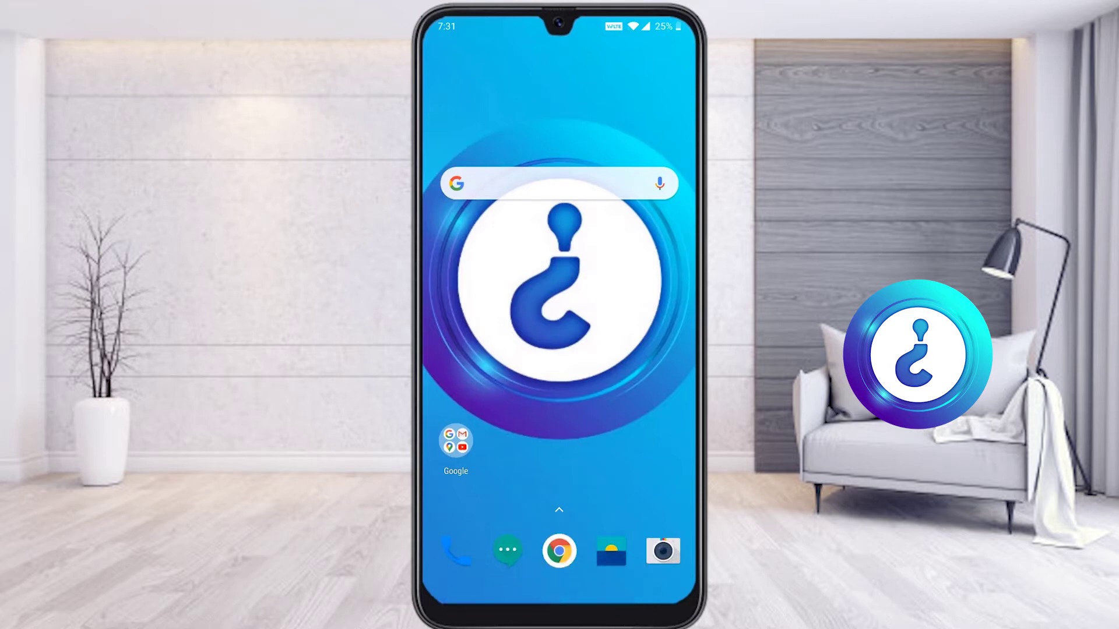
# Launch Chrome from the dock and dismiss its three-dot options menu without choosing anything.
pyautogui.click(560, 550)
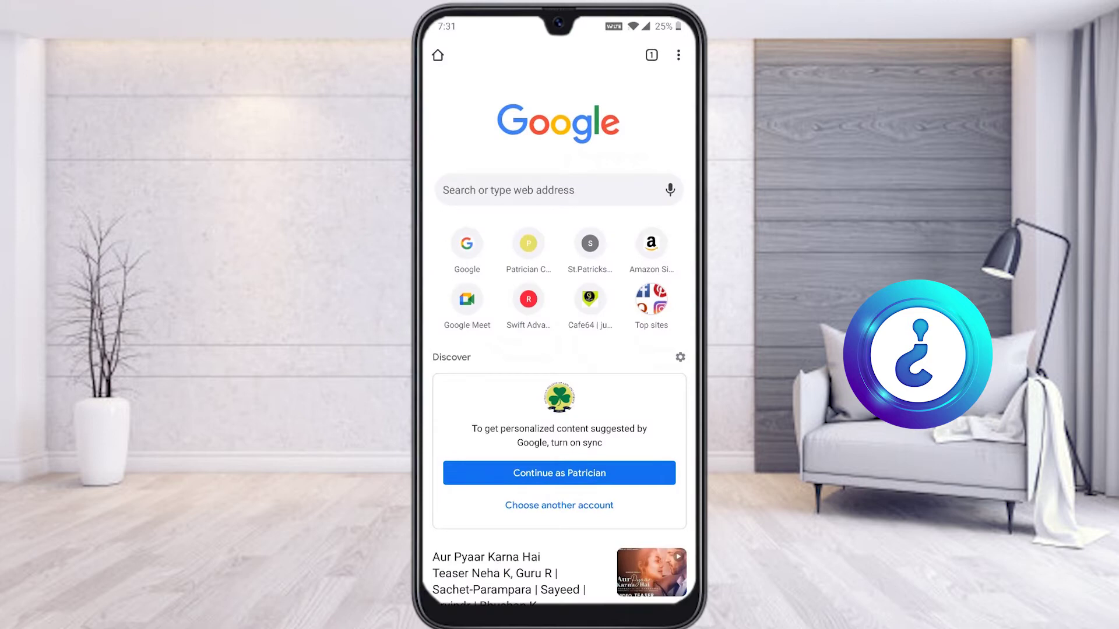
pyautogui.click(679, 59)
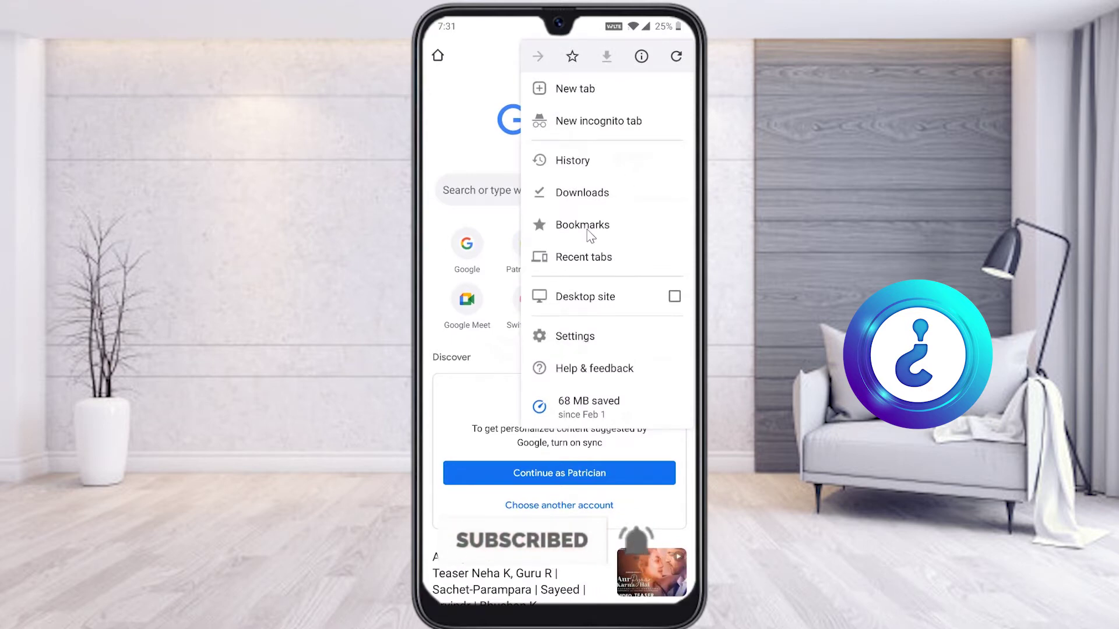
pyautogui.click(619, 305)
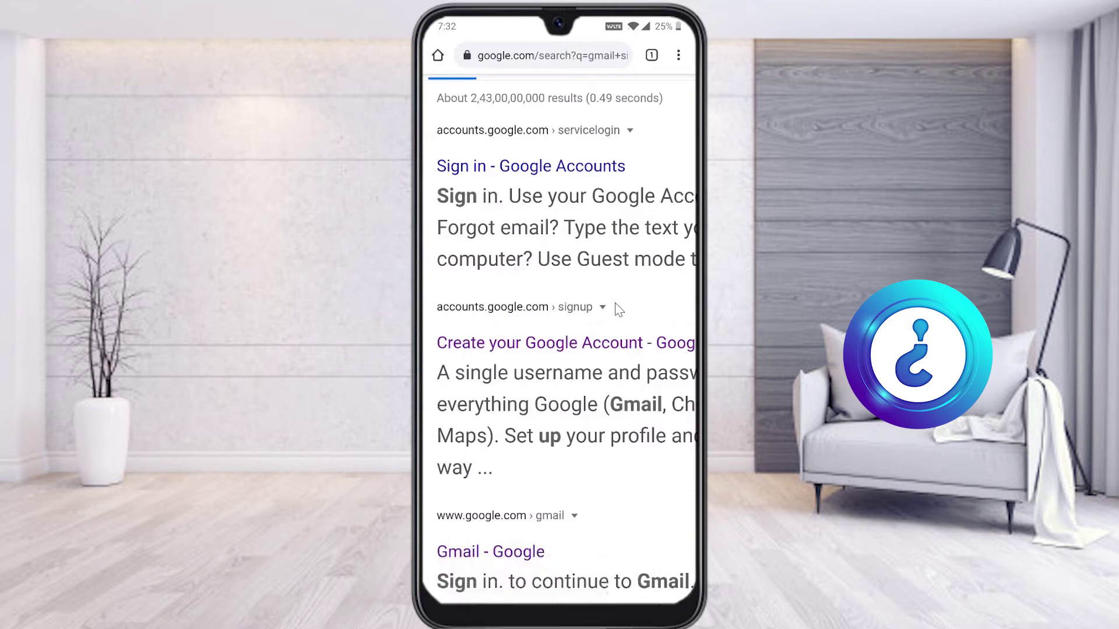
# Open the 'Create your Google Account' result from accounts.google.com.
pyautogui.click(620, 343)
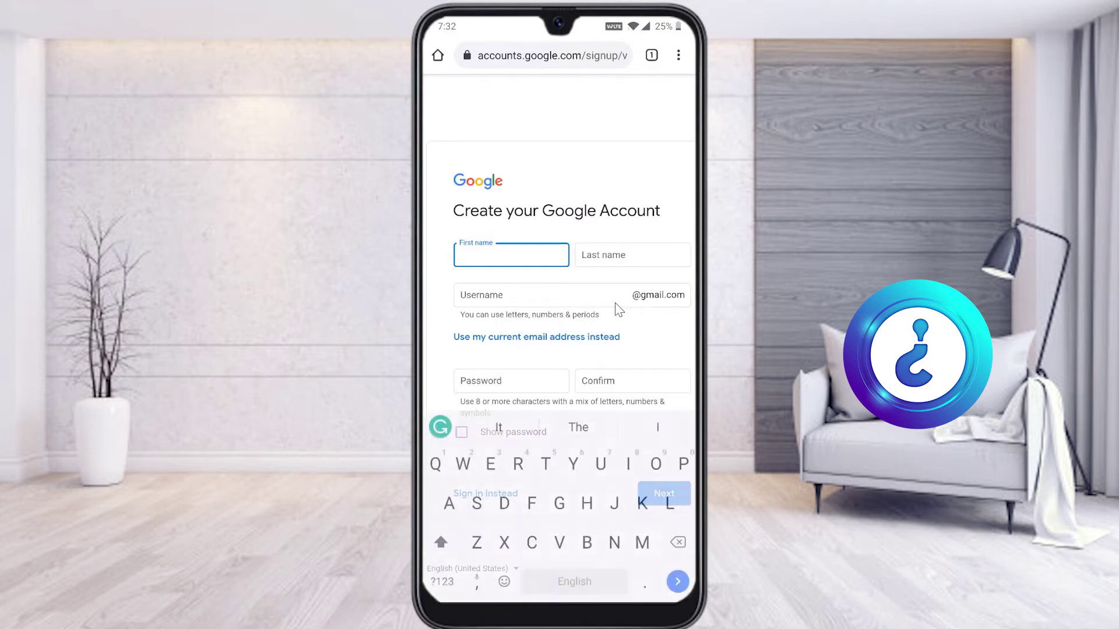
# Enter the new account holder's first and last name in the sign-up form.
pyautogui.write('Howxt')
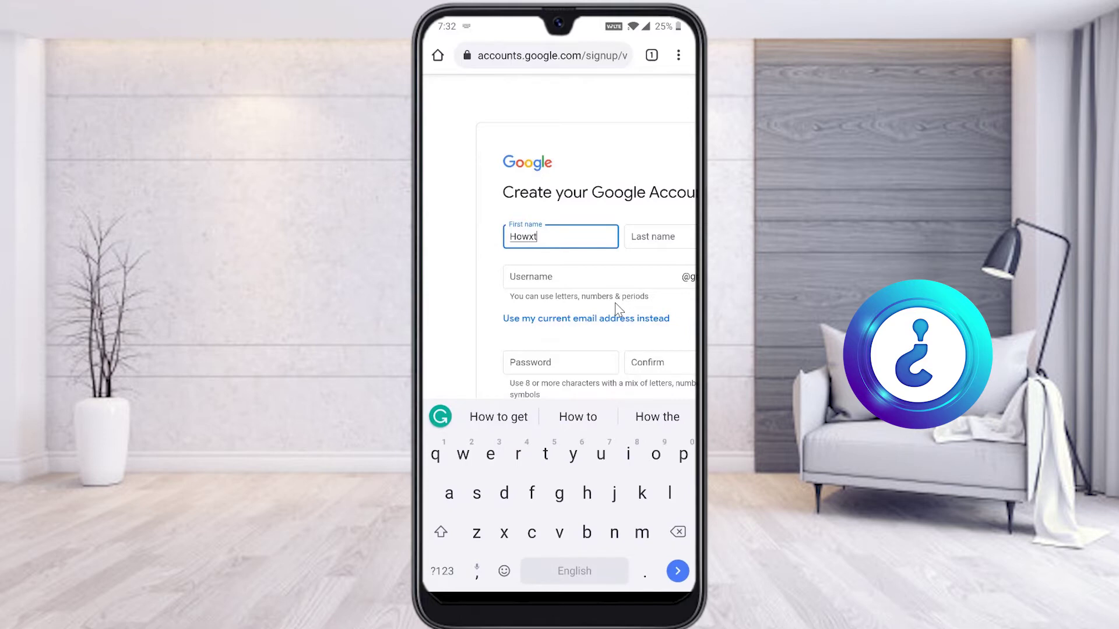
pyautogui.press('Tab')
pyautogui.write('Tamil')
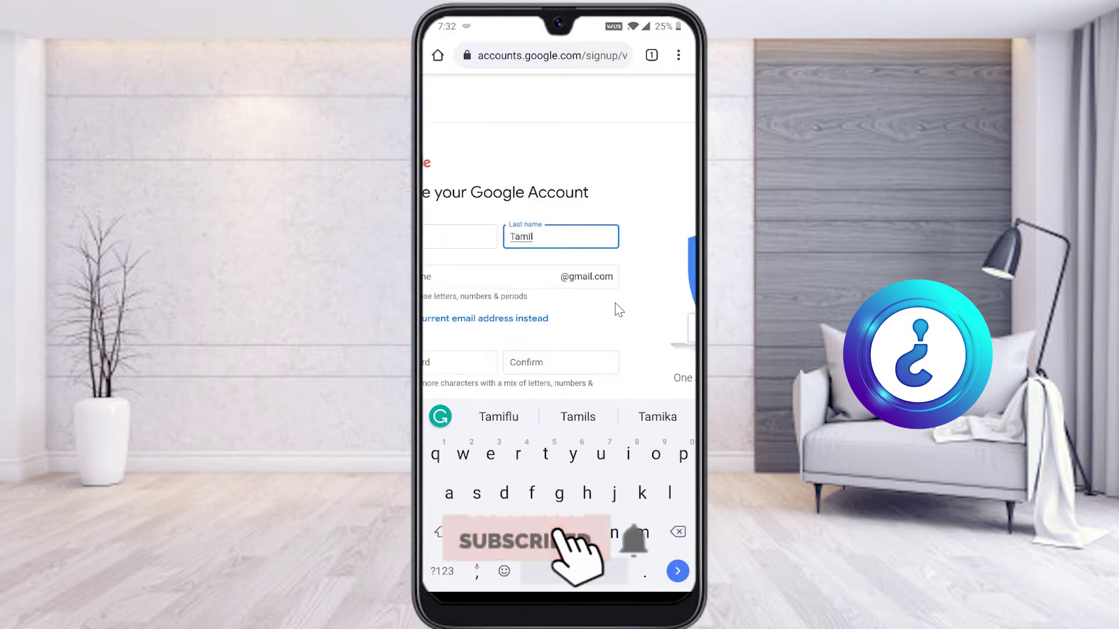
pyautogui.press('Tab')
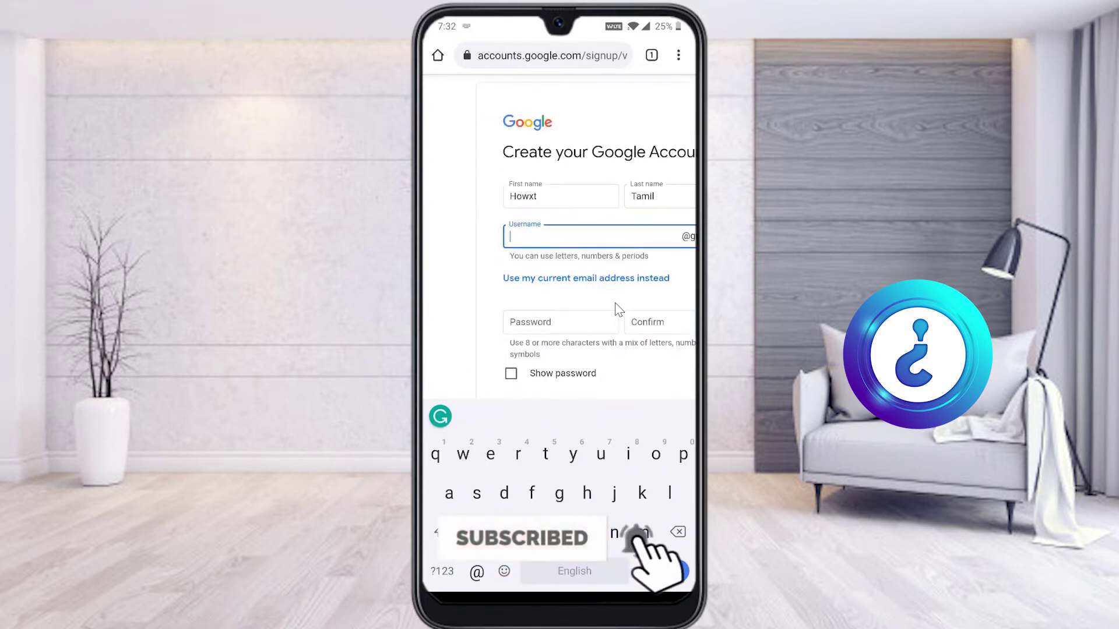
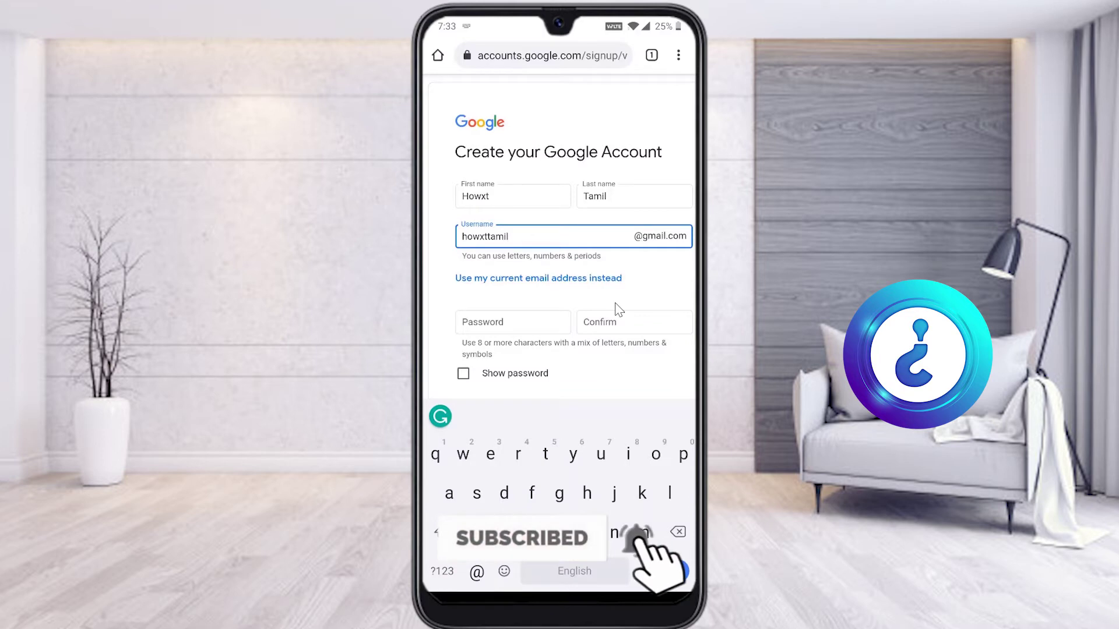
# Enter a Gmail username, then go back and trim its last characters for revision.
pyautogui.press('Tab')
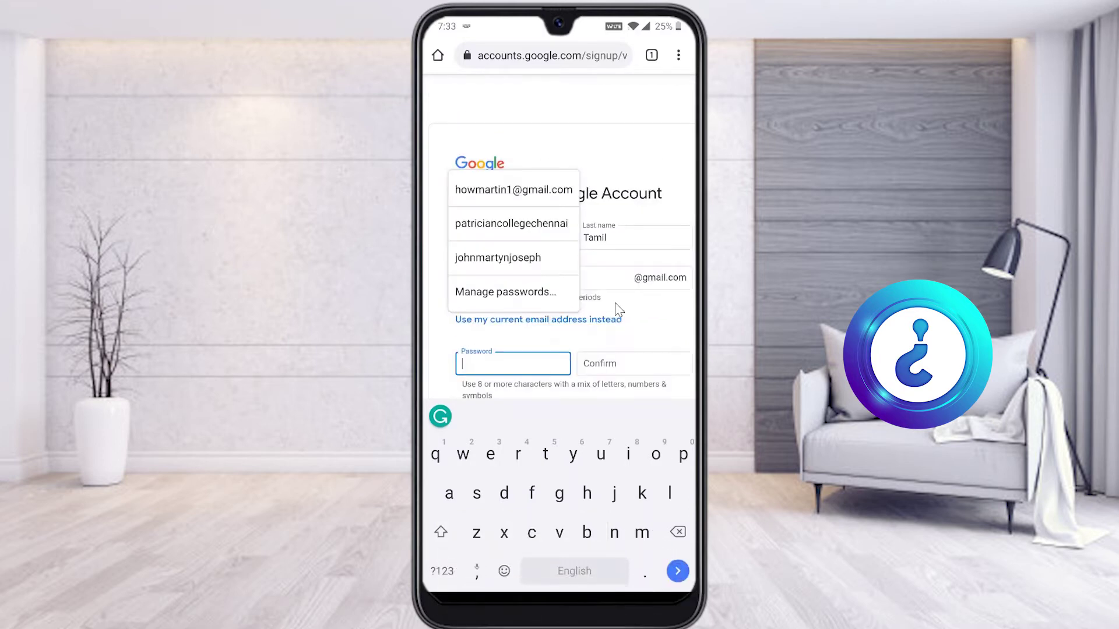
pyautogui.click(619, 310)
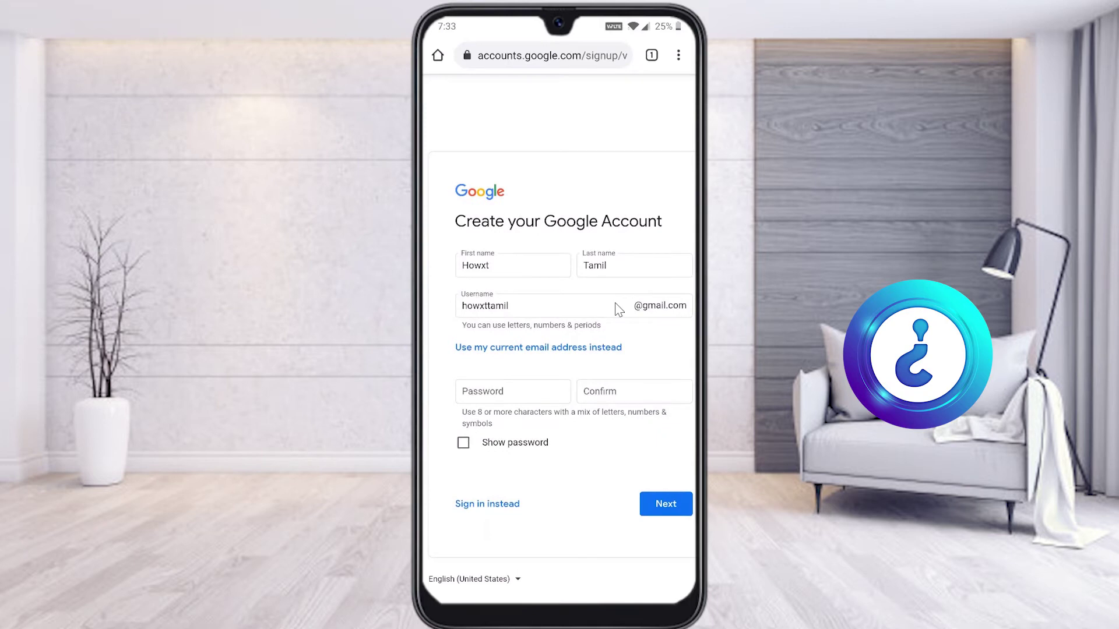
pyautogui.click(620, 309)
pyautogui.press('BackSpace')
pyautogui.press('BackSpace')
pyautogui.press('BackSpace')
pyautogui.press('BackSpace')
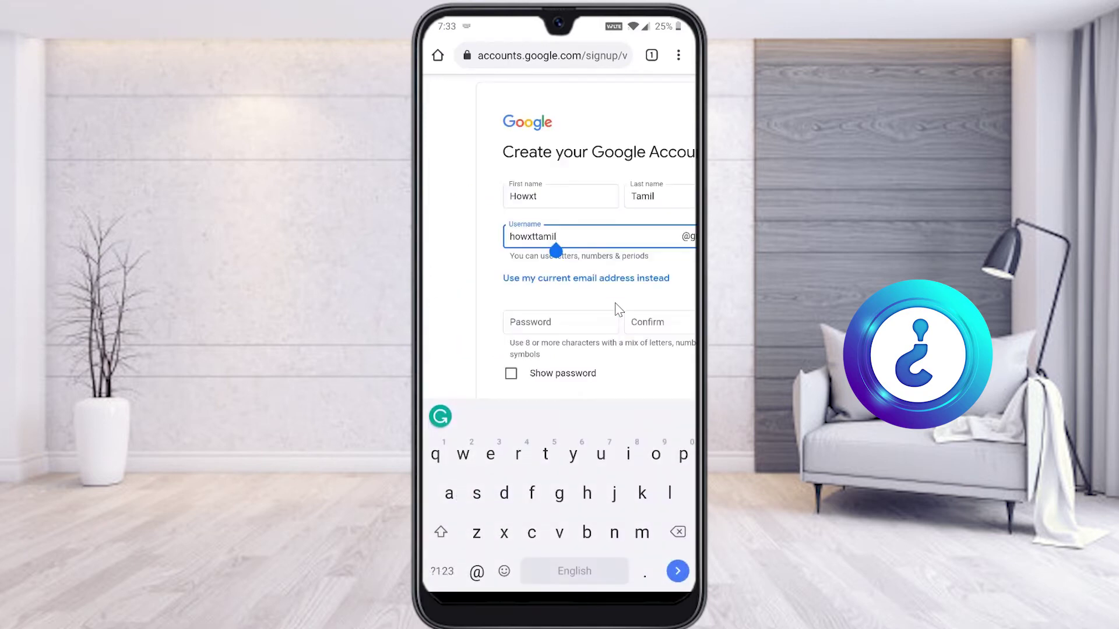
pyautogui.press('BackSpace')
pyautogui.press('BackSpace')
# Finish the revised username so it gets checked, and review the rest of the sign-up form.
pyautogui.write('t')
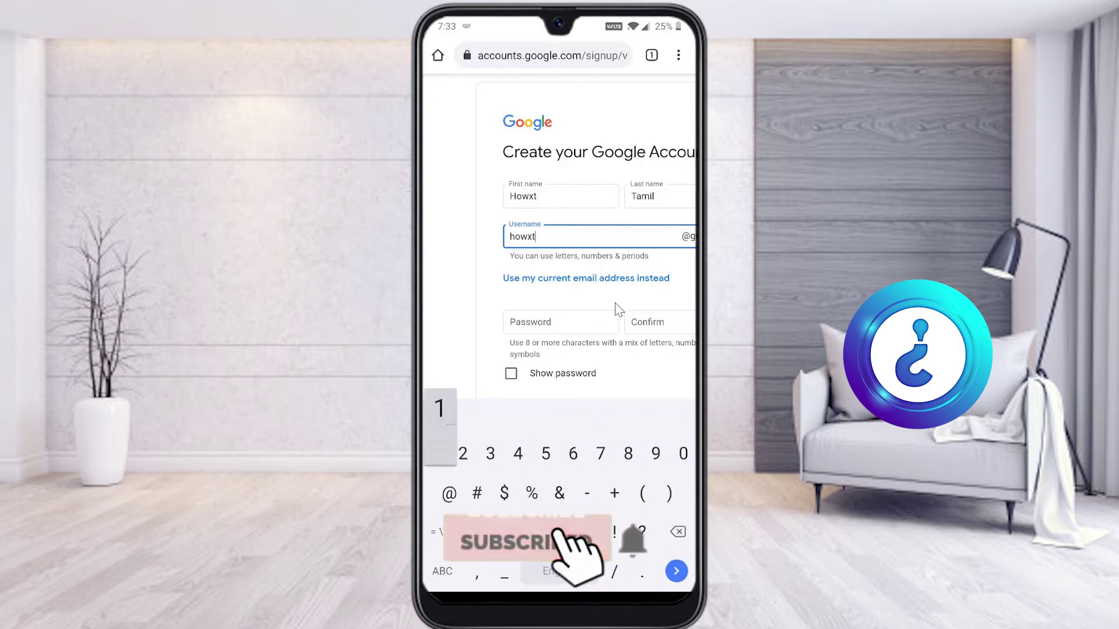
pyautogui.write('1')
pyautogui.press('Escape')
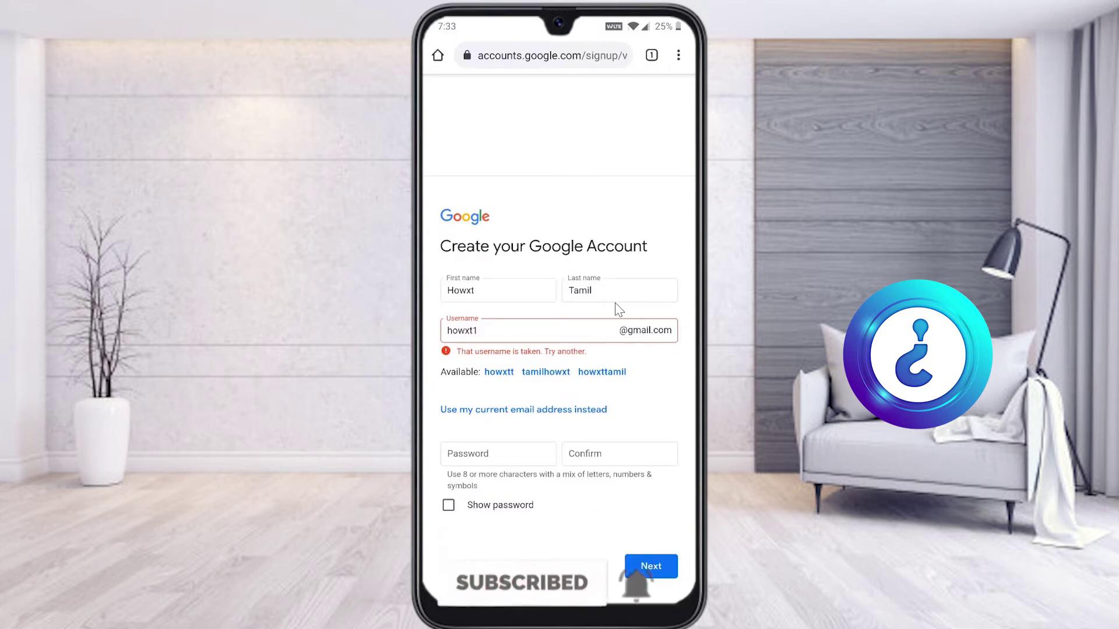
pyautogui.scroll(3, 619, 311)
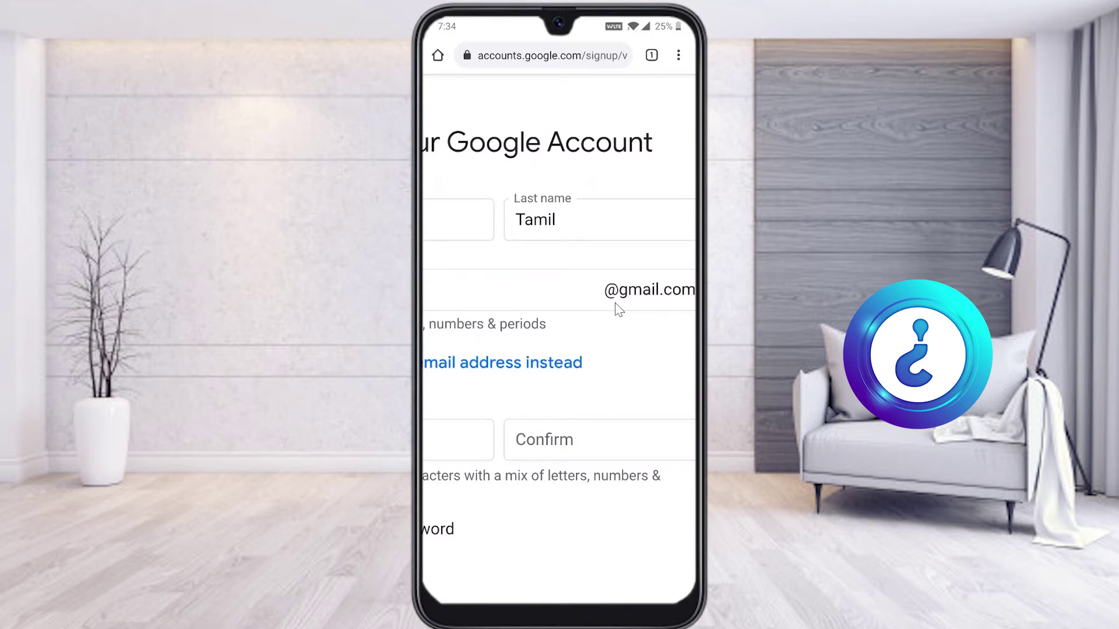
pyautogui.scroll(-3, 619, 311)
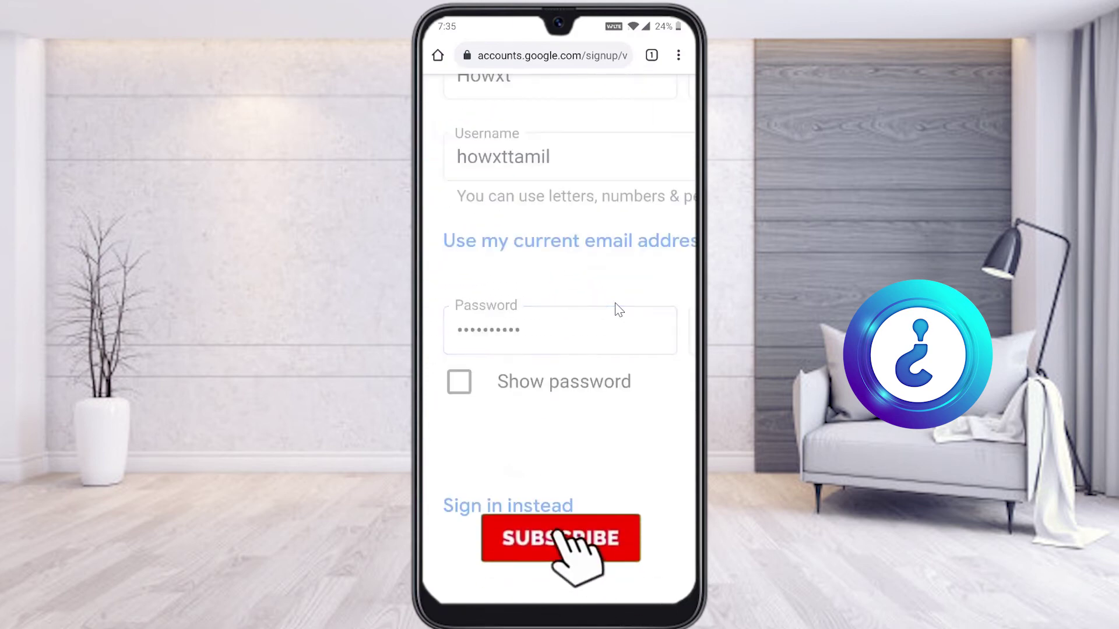
pyautogui.scroll(1, 619, 308)
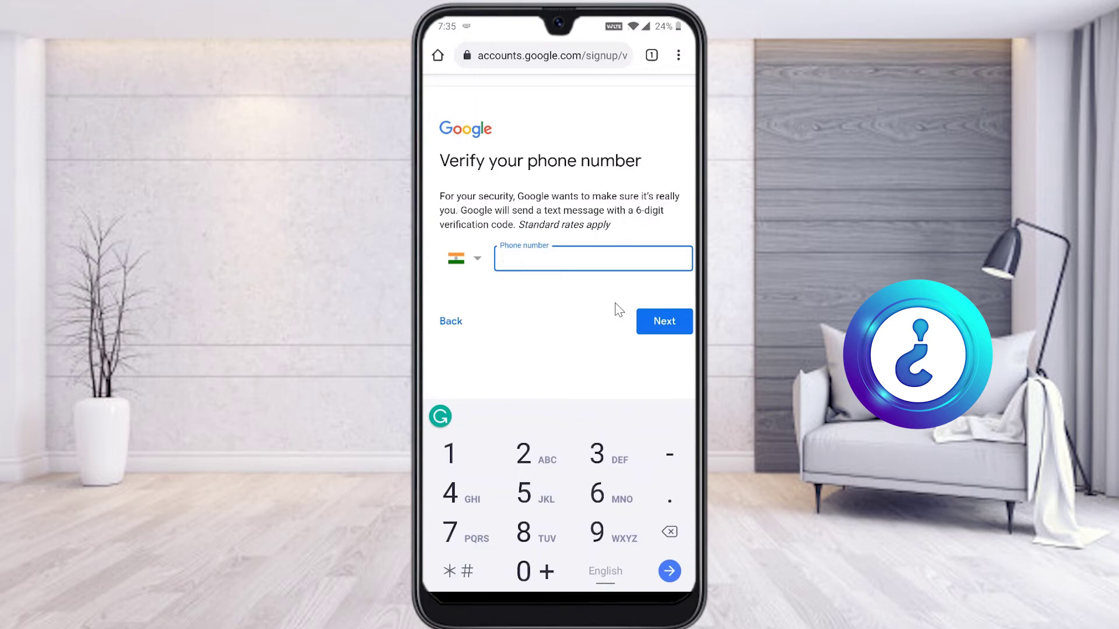
# Submit the phone number for verification to receive a texted code.
pyautogui.write('96932')
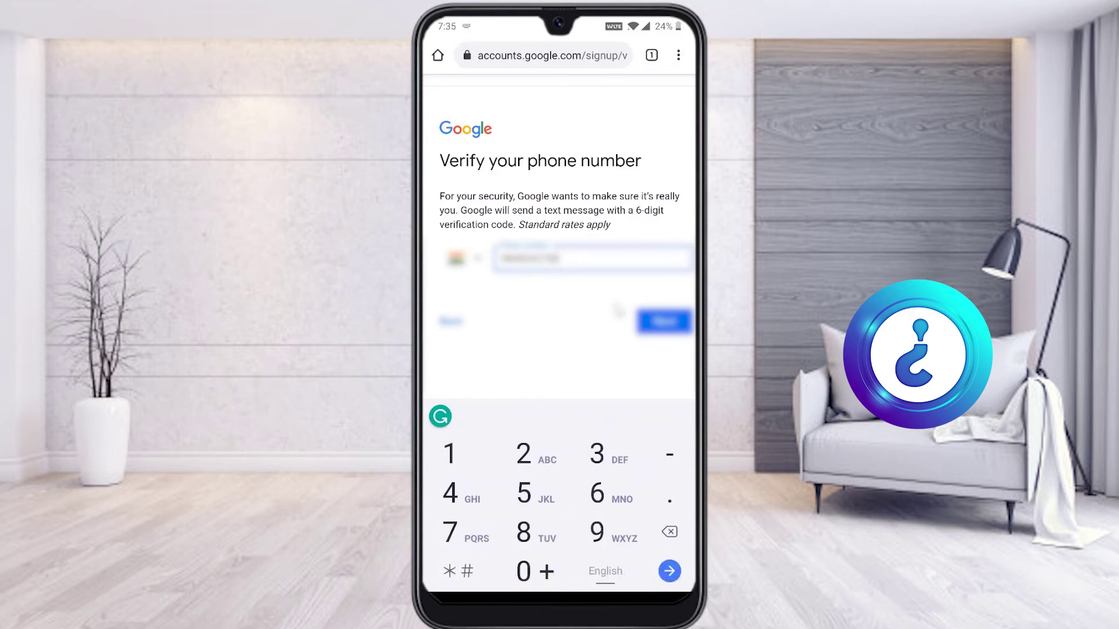
pyautogui.click(619, 310)
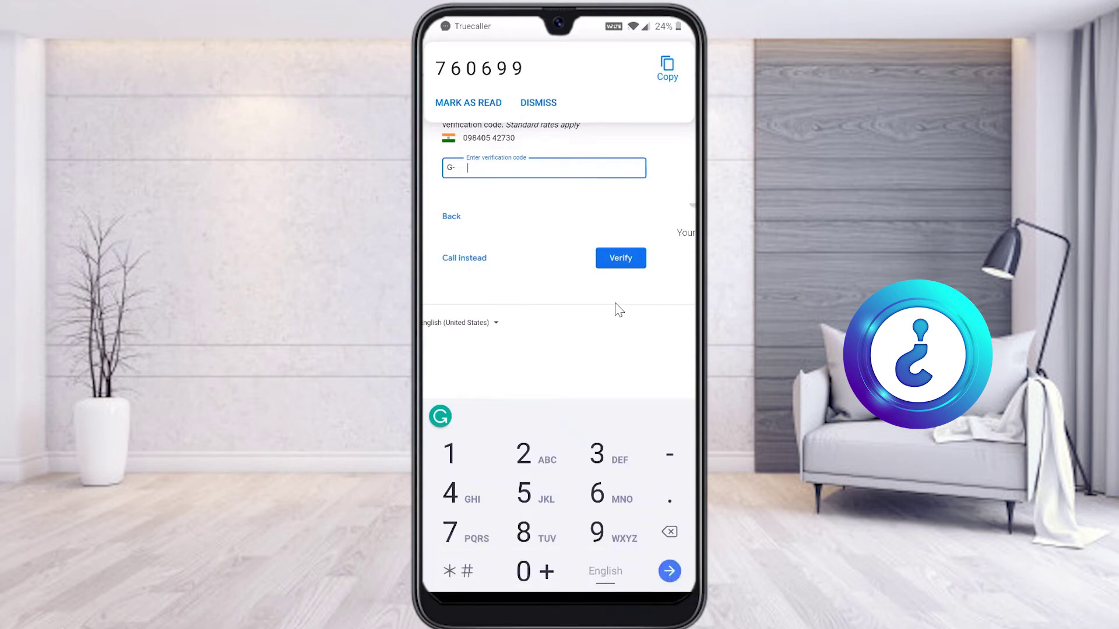
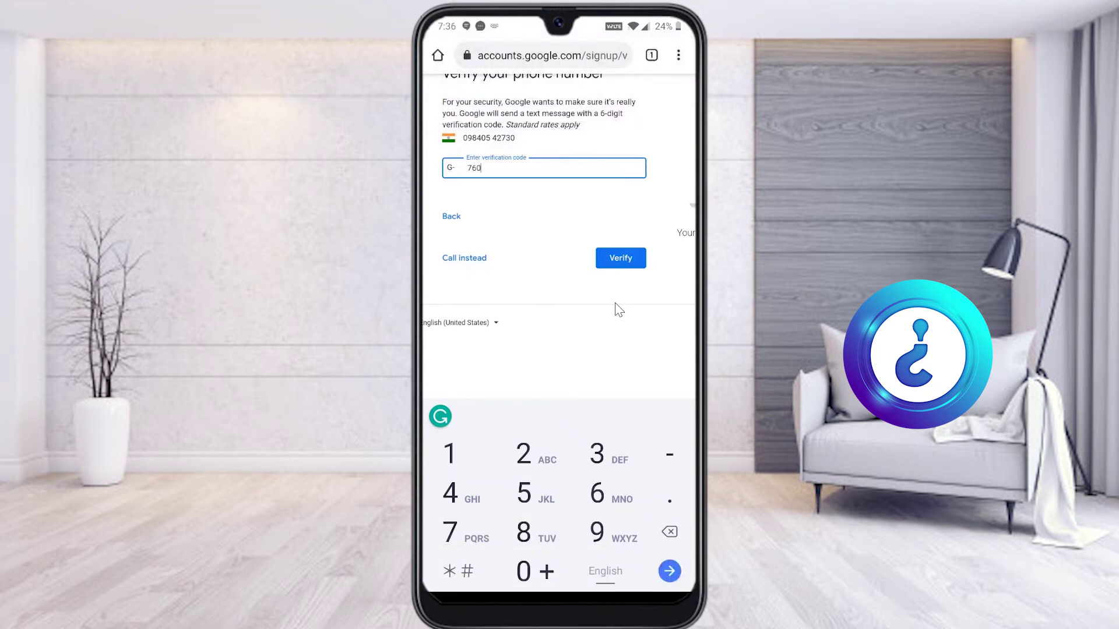
# Enter the 6-digit code from the SMS and submit it.
pyautogui.press('Return')
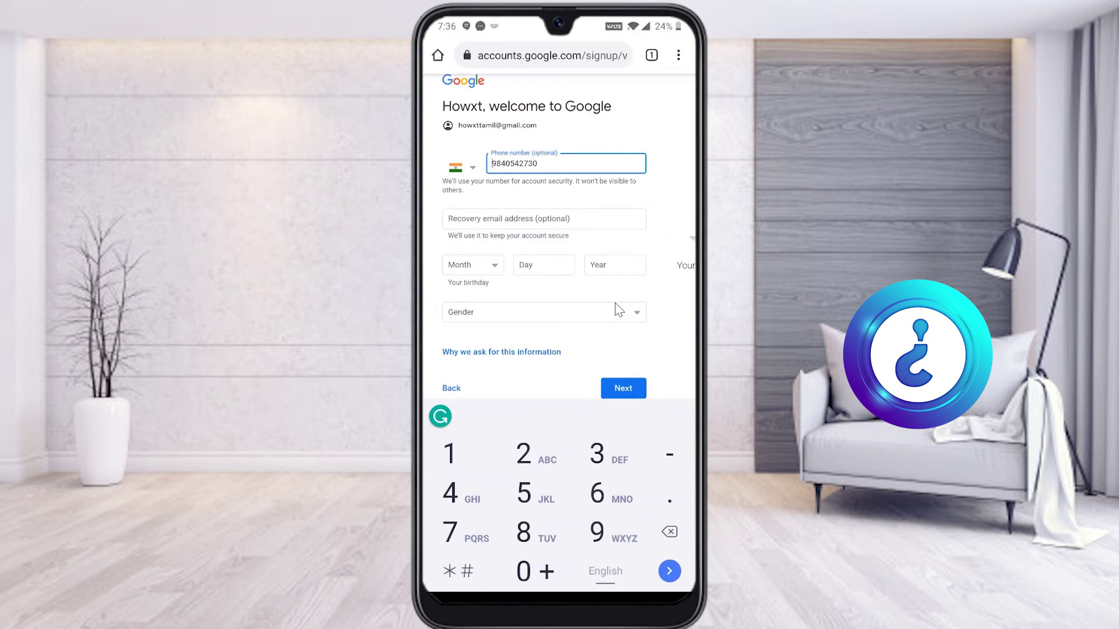
# Enter the recovery e-mail address and choose June as the birth month.
pyautogui.press('Tab')
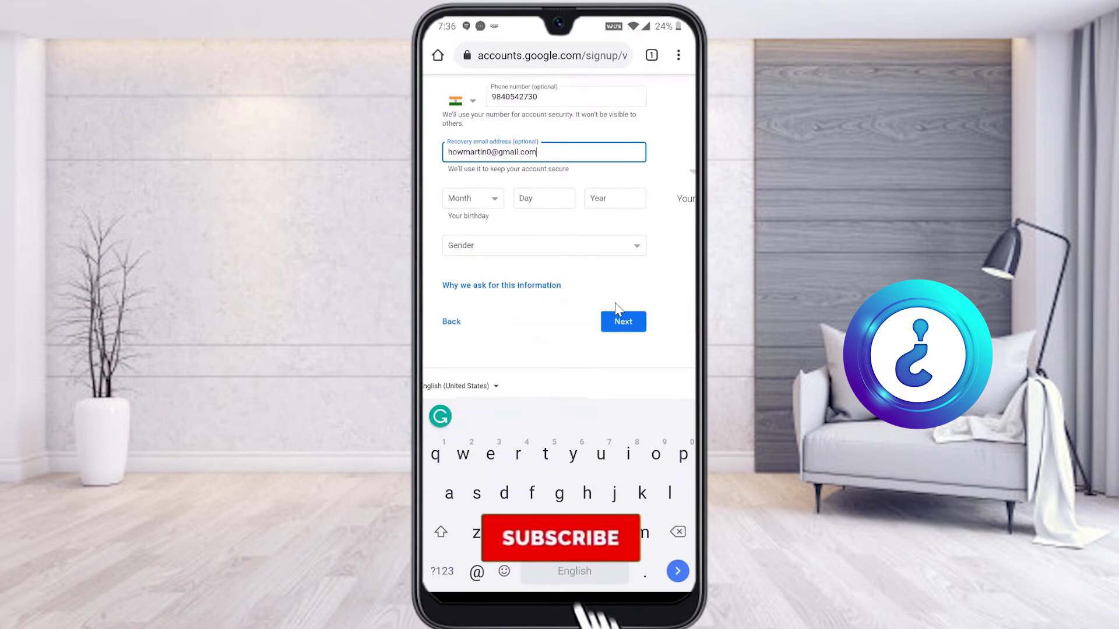
pyautogui.press('Tab')
pyautogui.click(619, 310)
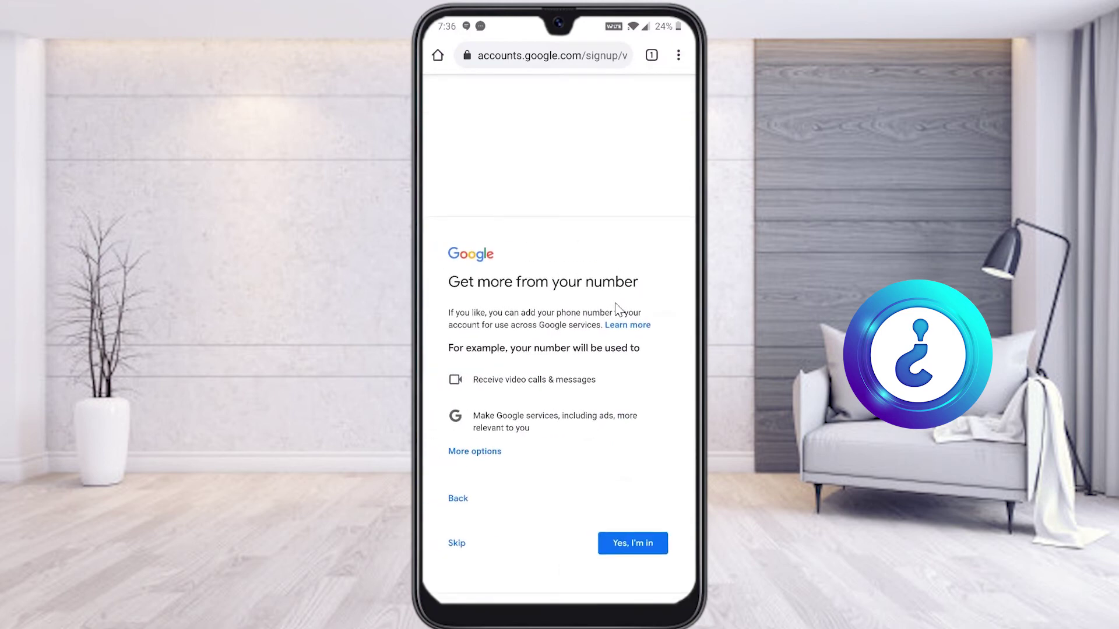
# Accept 'Yes, I'm in' on the Get more from your number page.
pyautogui.scroll(-2, 617, 308)
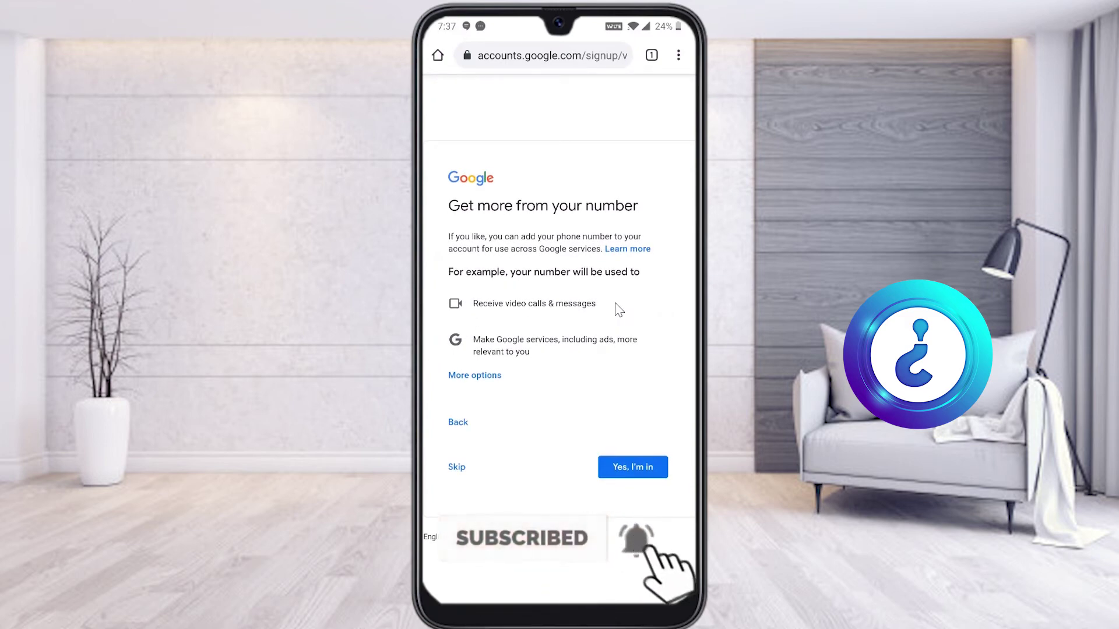
pyautogui.press('Return')
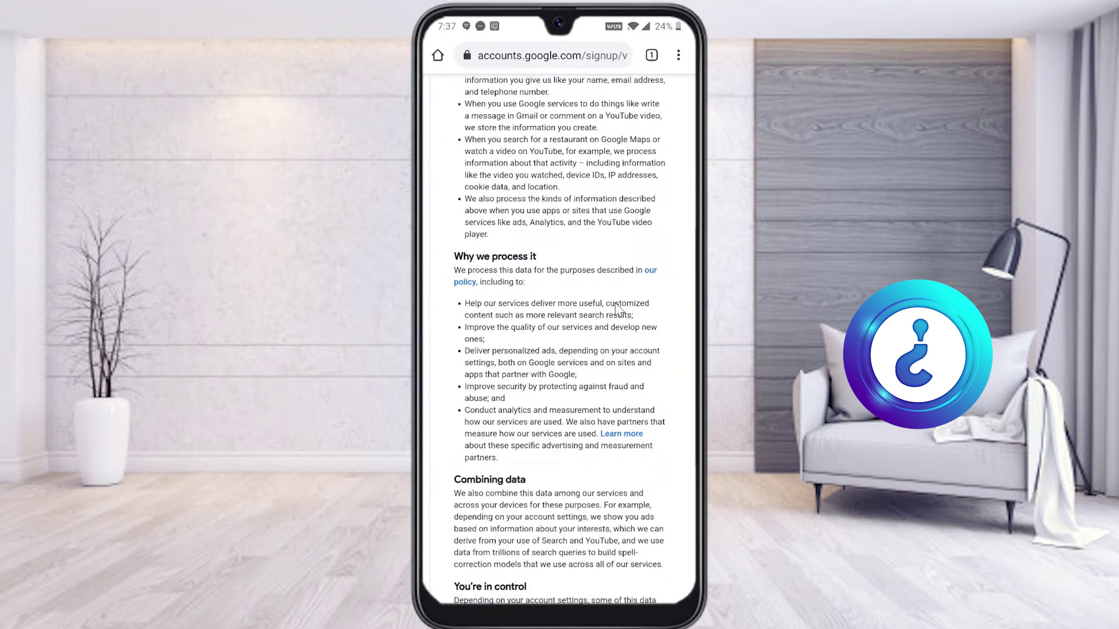
# Read through Google's Privacy and Terms page, zooming in on the terms text to read it.
pyautogui.scroll(-5, 617, 308)
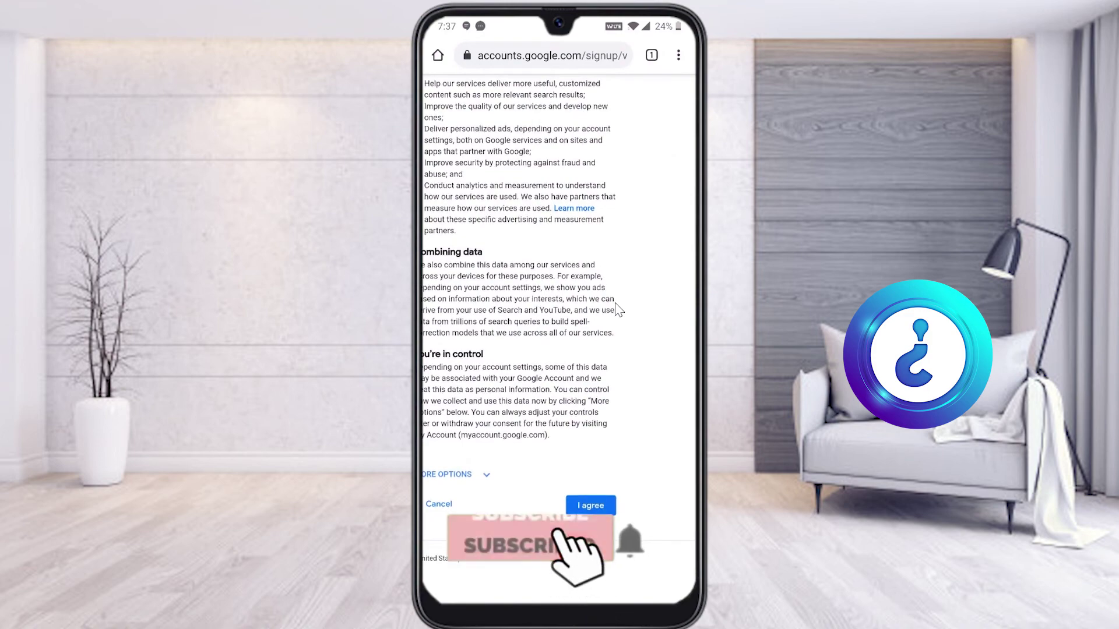
pyautogui.scroll(10, 618, 309)
pyautogui.scroll(-10, 619, 309)
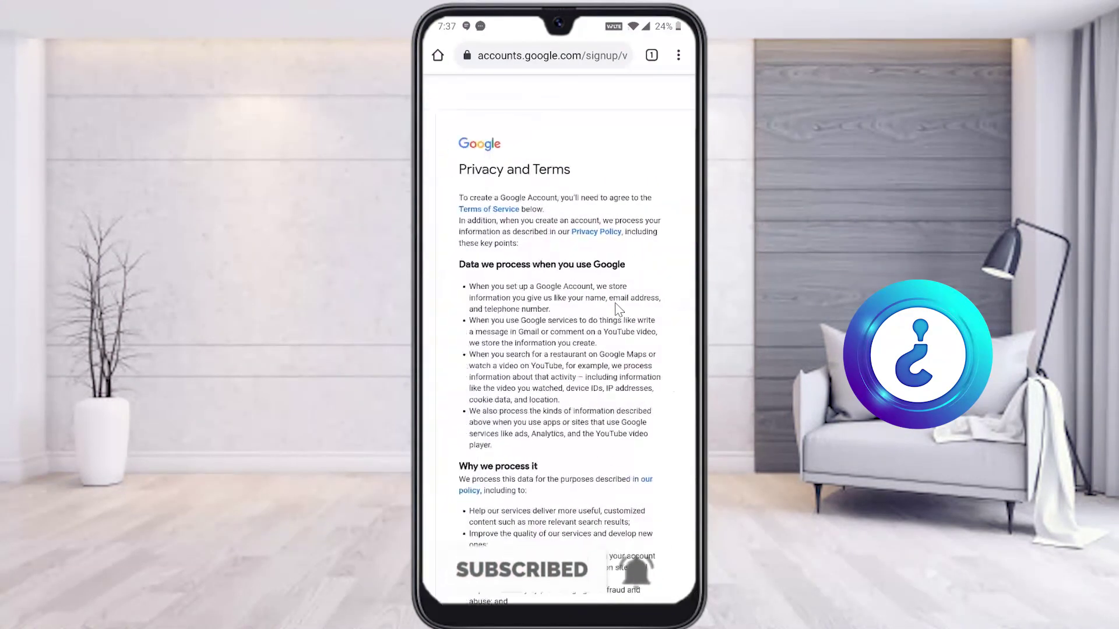
pyautogui.hscroll(-3, 617, 309)
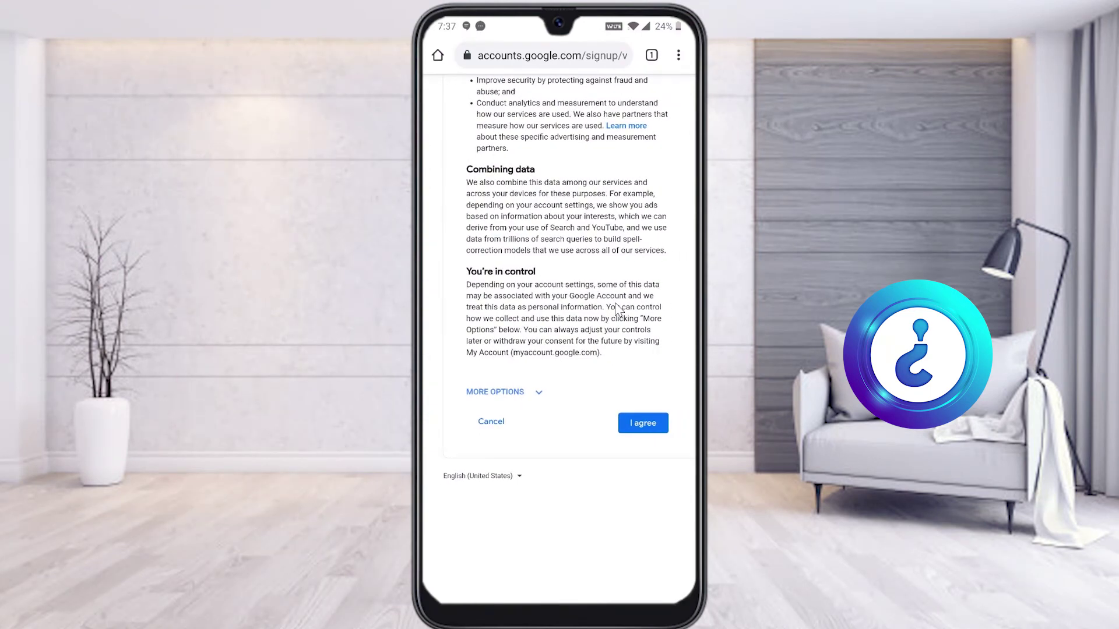
pyautogui.scroll(10, 618, 309)
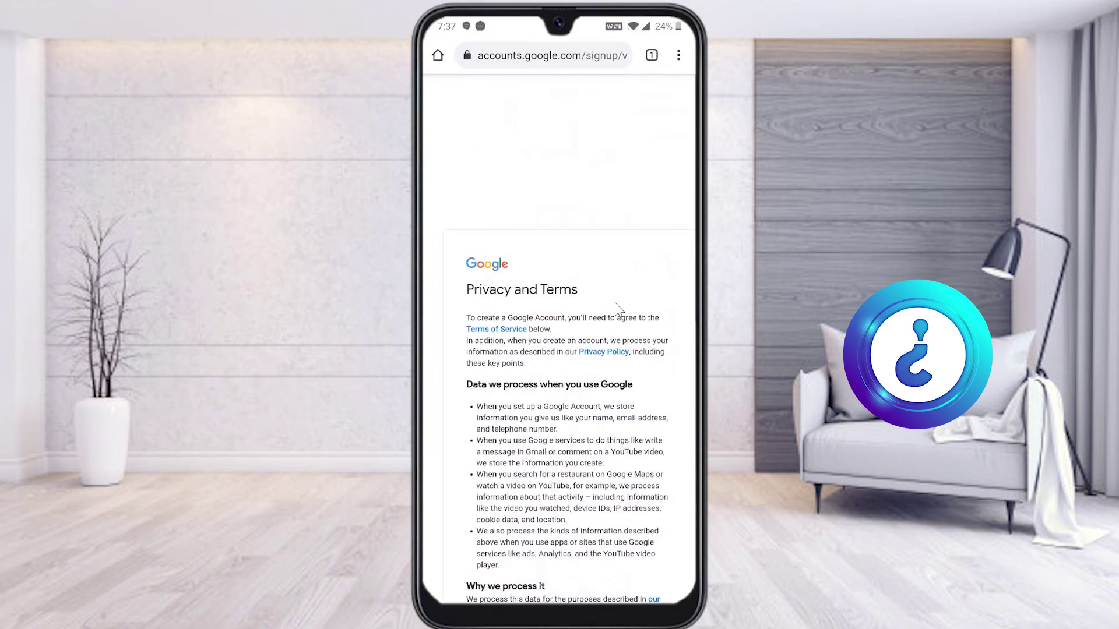
pyautogui.scroll(-10, 618, 309)
pyautogui.doubleClick(618, 309)
pyautogui.scroll(3, 620, 308)
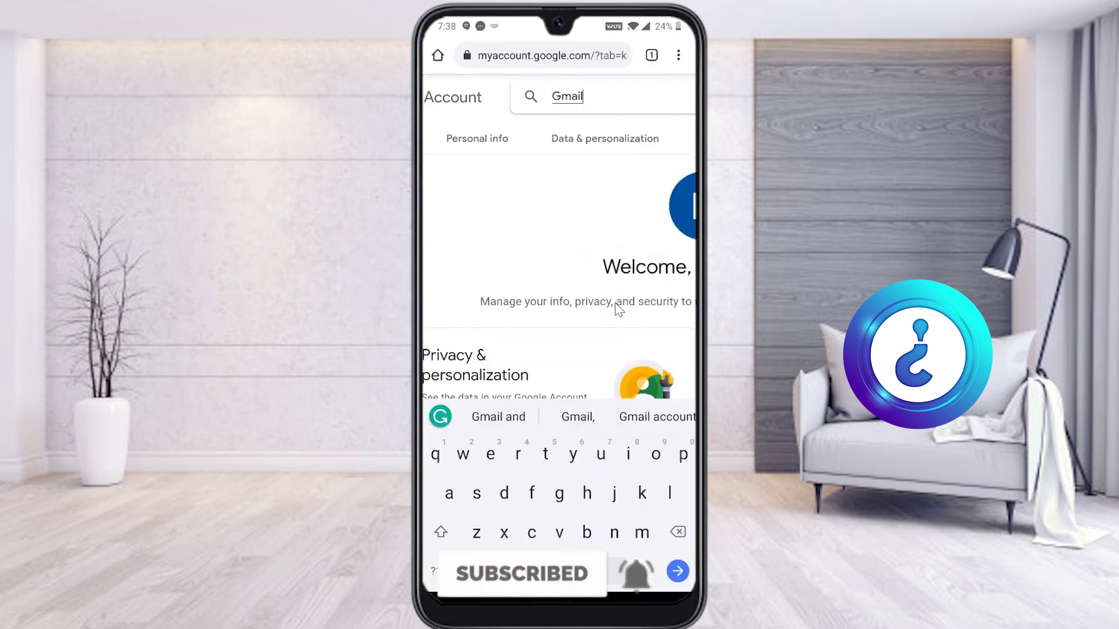
# Search Google Account Help for 'Gmail' and review the top of the results.
pyautogui.press('Return')
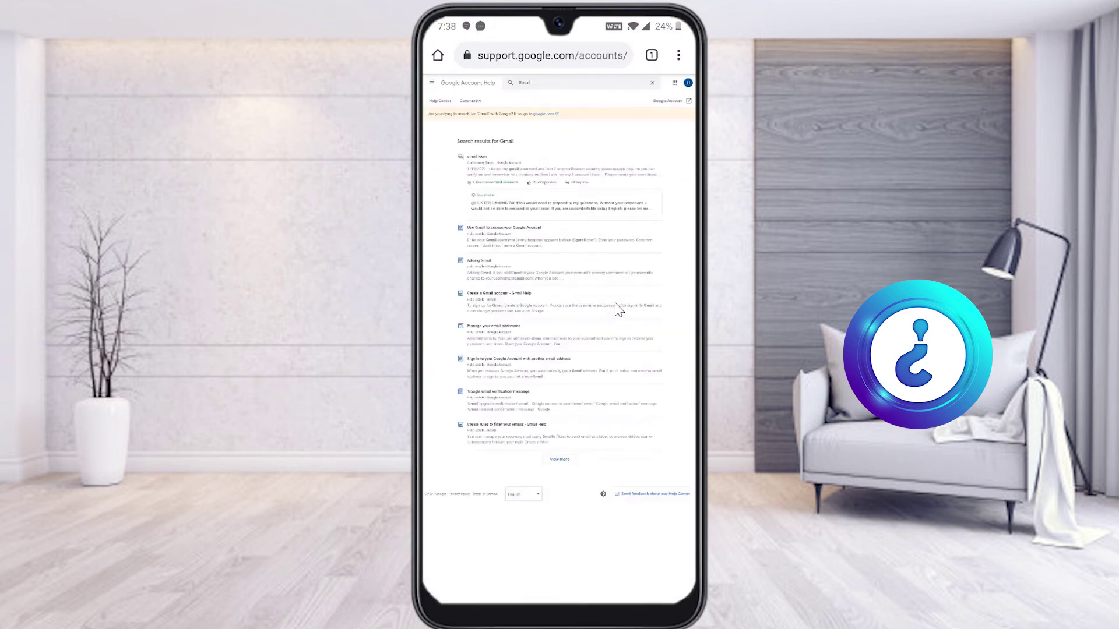
pyautogui.scroll(5, 619, 309)
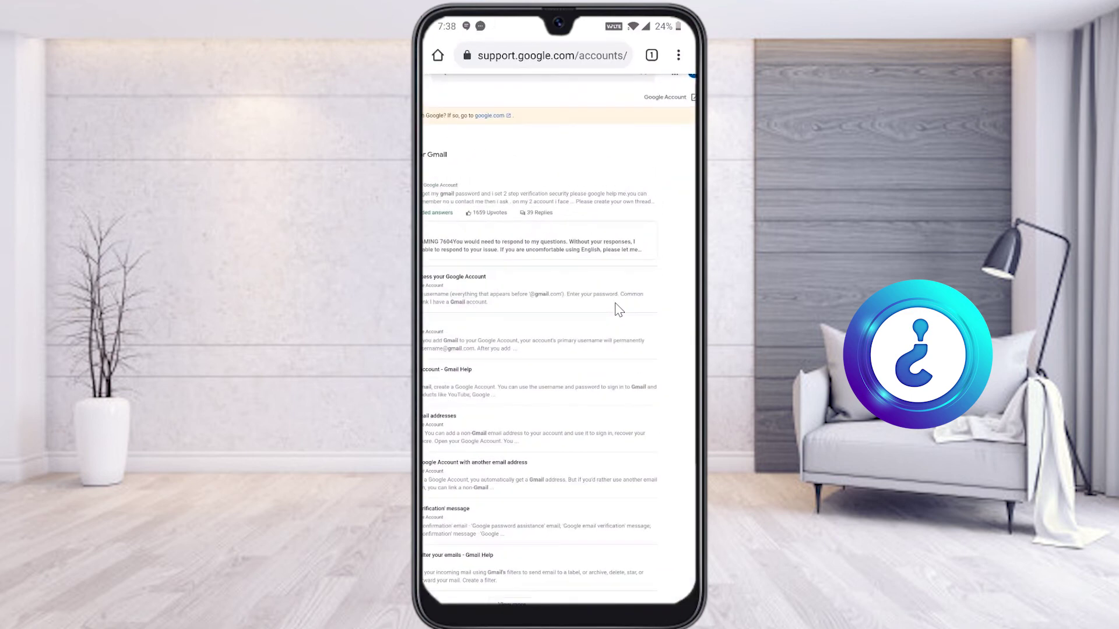
pyautogui.scroll(5, 620, 308)
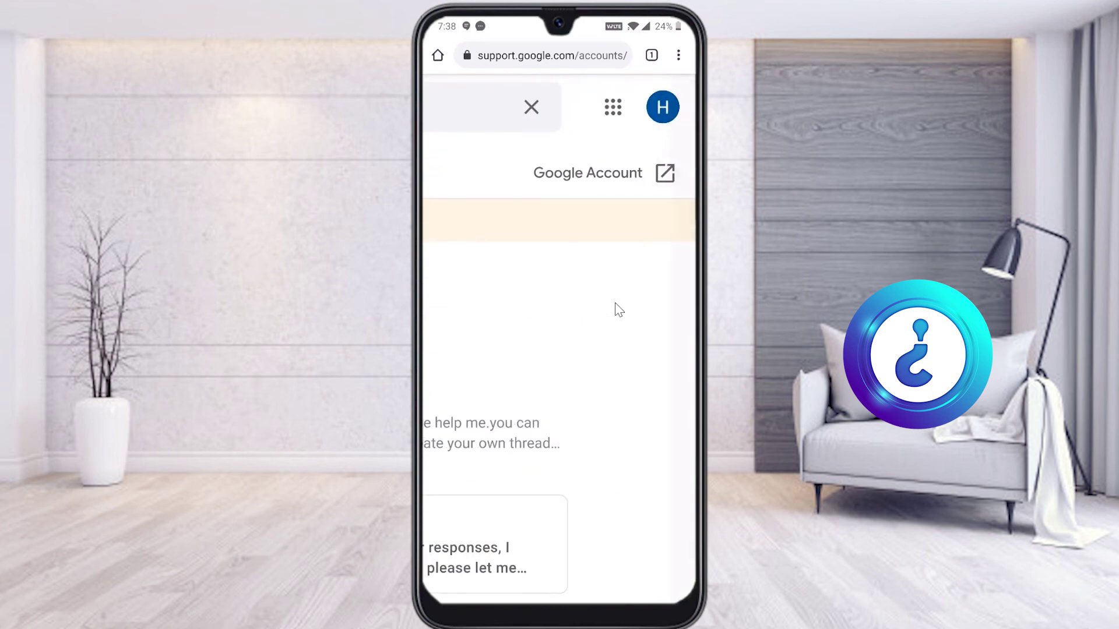